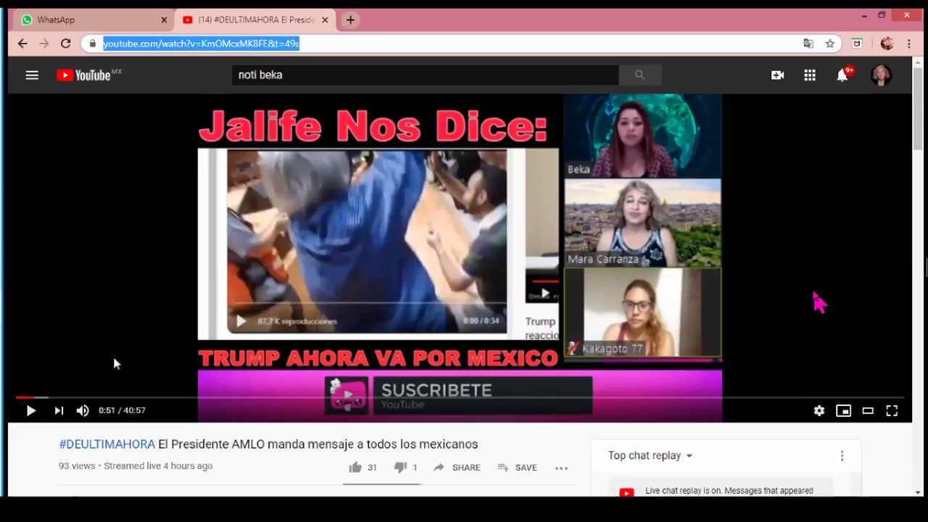
# Step: Copy the full web address of the #DEULTIMAHORA YouTube video and switch to JDownloader 2
pyautogui.scroll(-1, 19, 449)
pyautogui.scroll(-1, 18, 449)
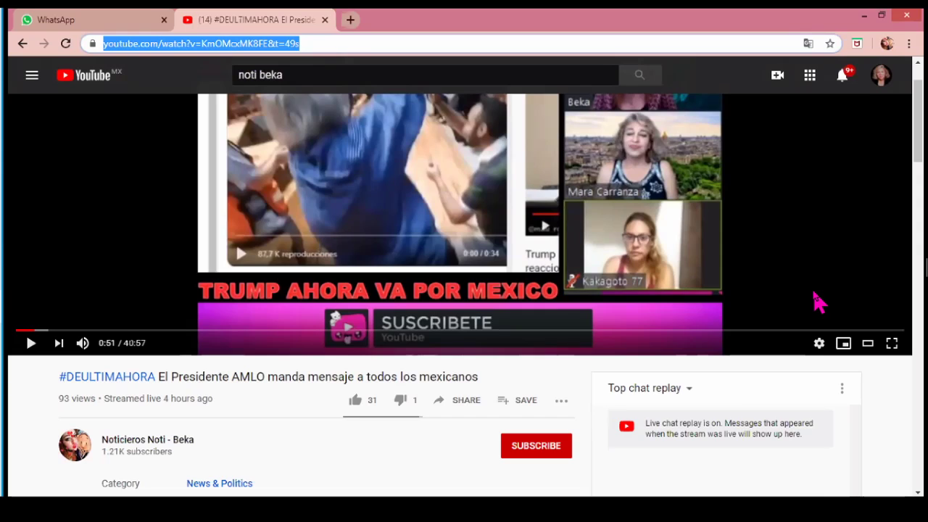
pyautogui.tripleClick(145, 345)
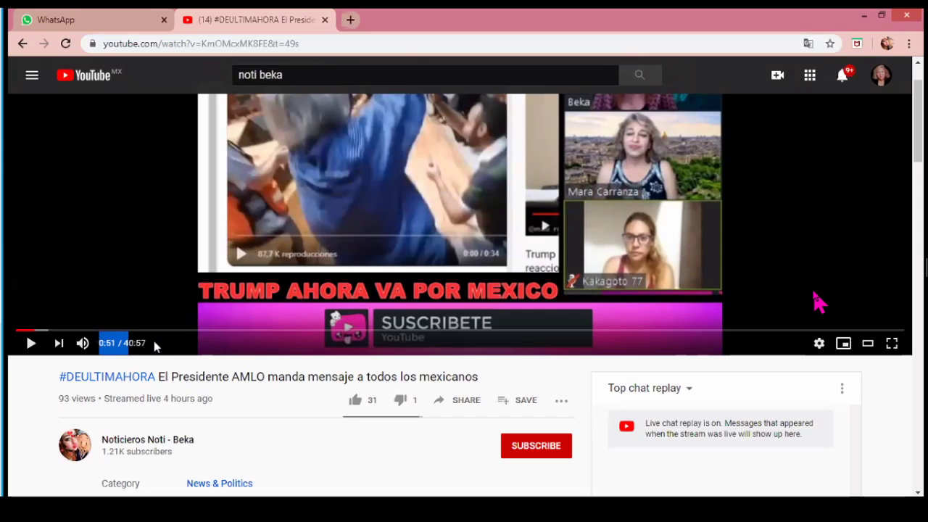
pyautogui.click(29, 392)
pyautogui.click(311, 43)
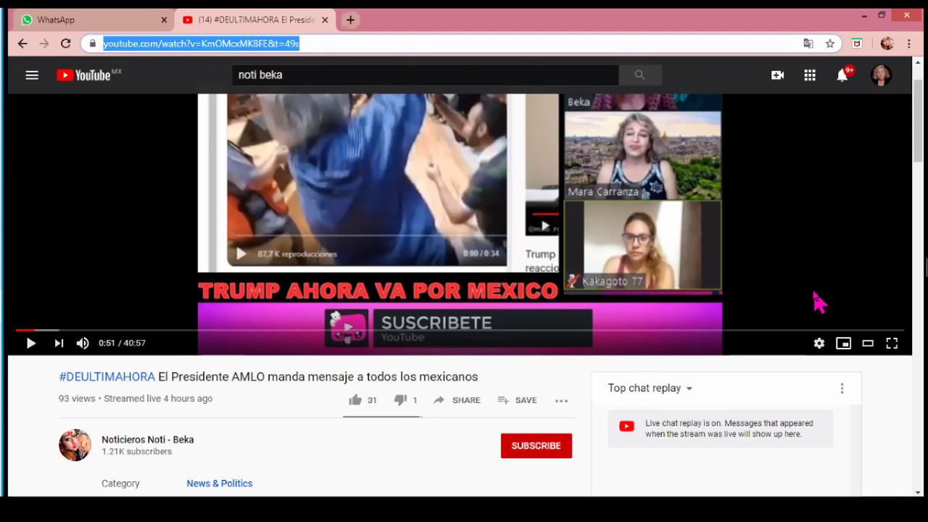
pyautogui.hotkey('ctrl', 'c')
pyautogui.hotkey('alt', 'Tab')
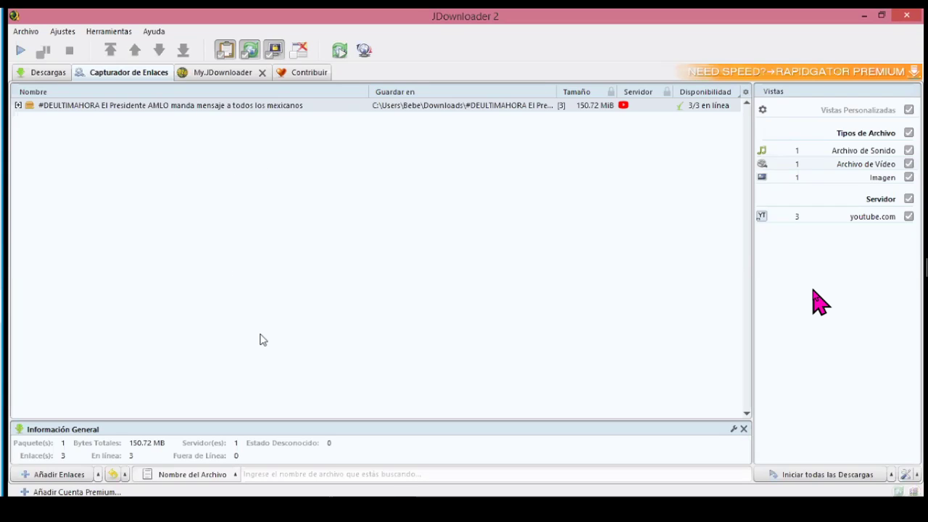
pyautogui.hotkey('alt', 'Tab')
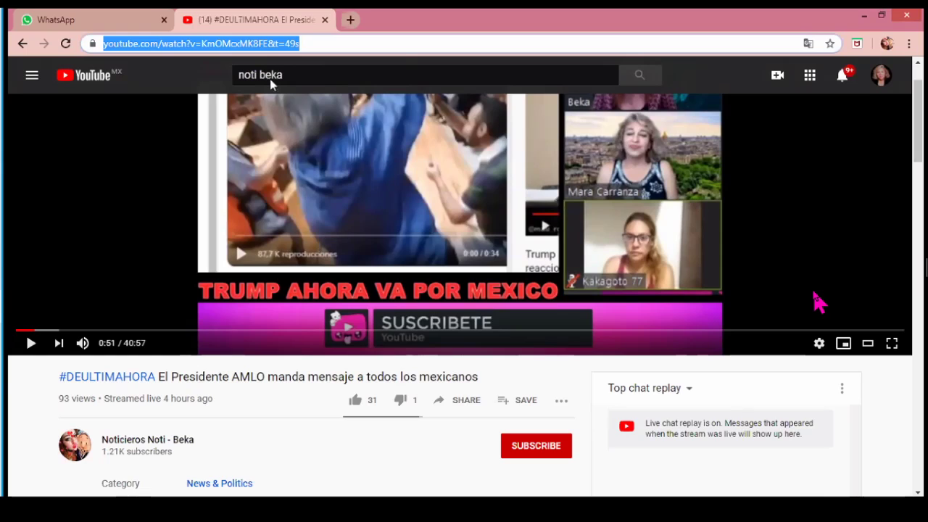
pyautogui.click(326, 41)
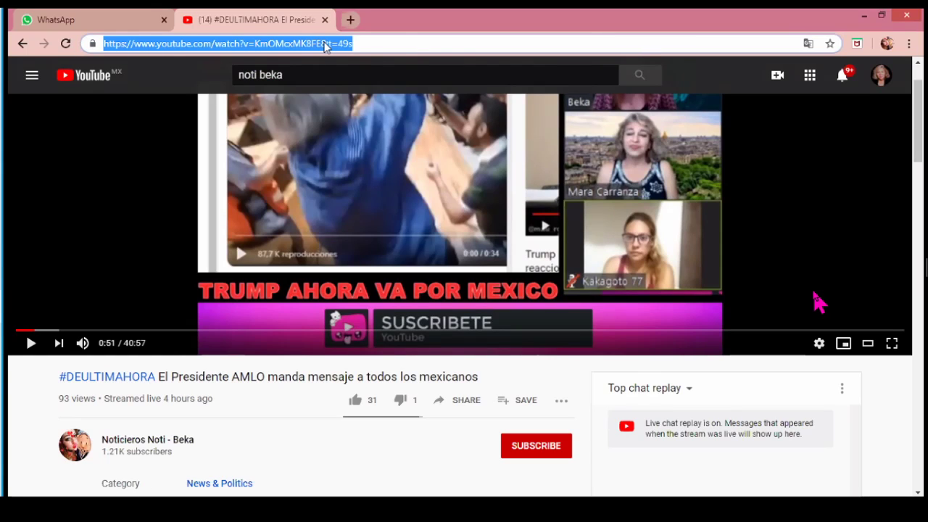
pyautogui.rightClick(326, 46)
pyautogui.click(363, 91)
pyautogui.hotkey('alt', 'Tab')
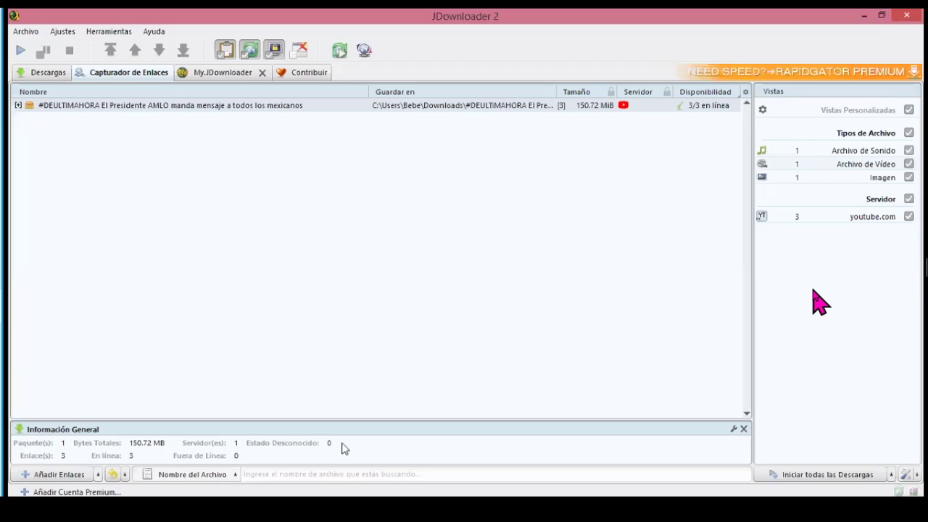
# Step: Expand the captured video package and submit the copied YouTube link for analysis with the default download folder
pyautogui.click(18, 106)
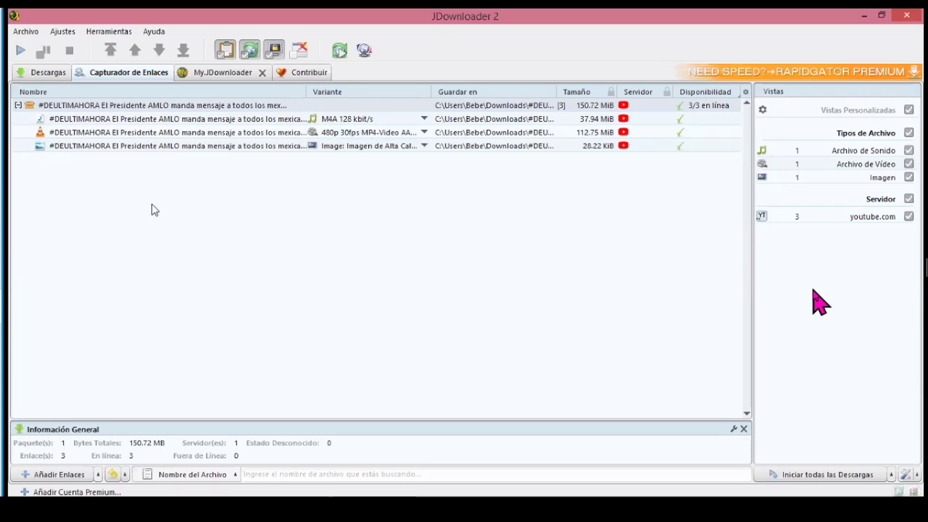
pyautogui.rightClick(215, 211)
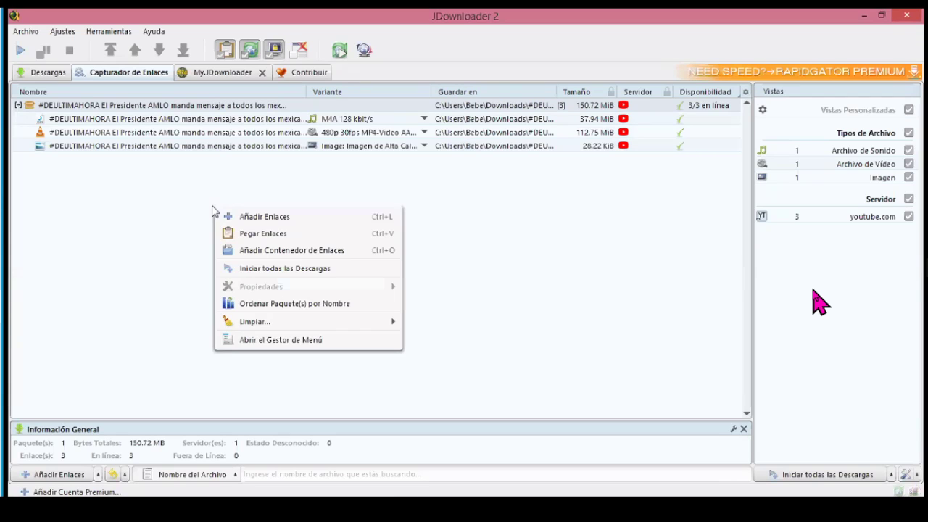
pyautogui.click(249, 216)
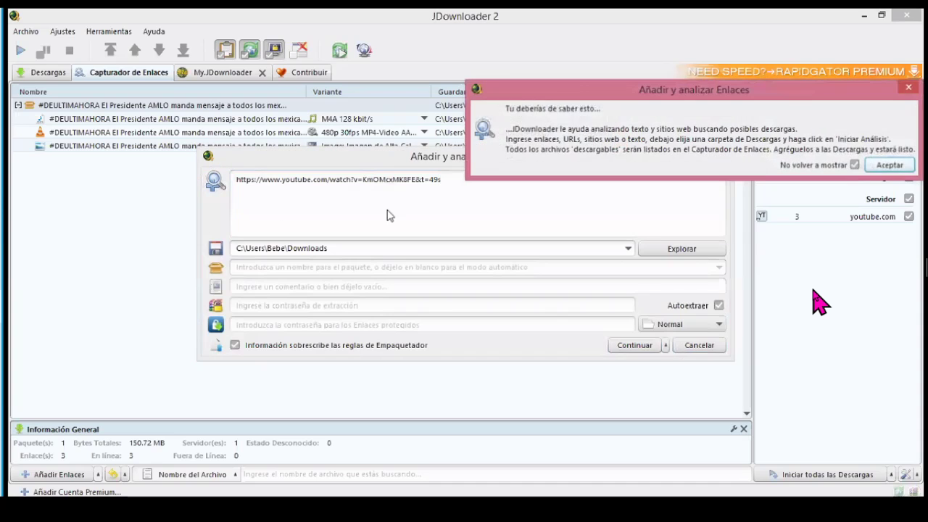
pyautogui.click(908, 87)
pyautogui.click(635, 346)
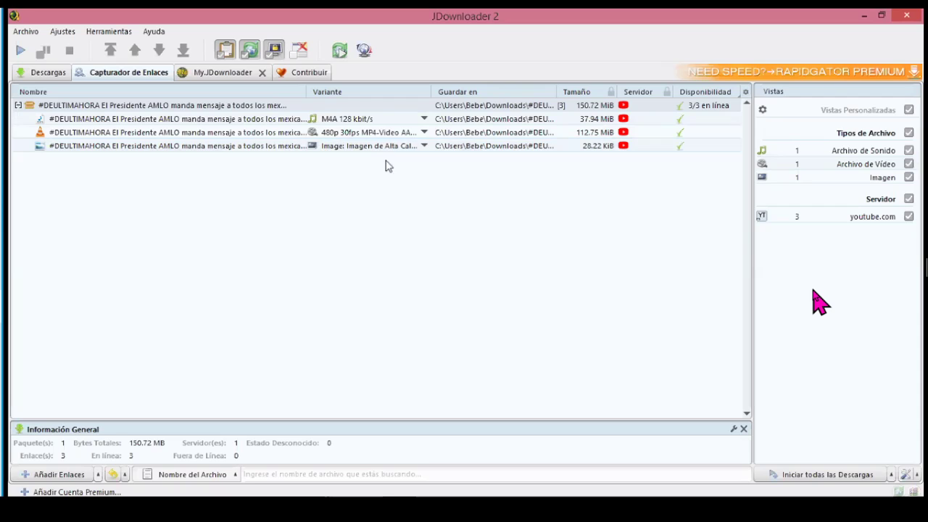
# Step: Choose the 480p 30fps MP4-Video AAC-Audio variant for the package's video file
pyautogui.click(425, 133)
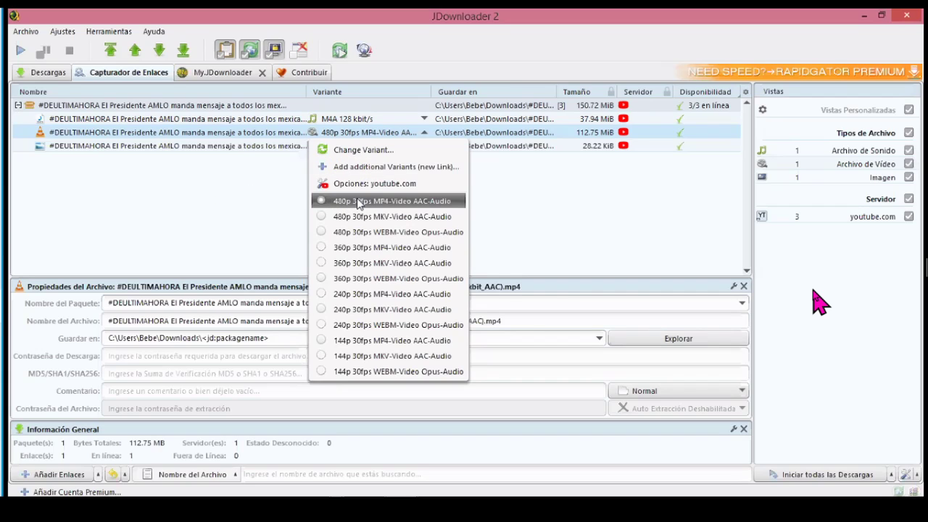
pyautogui.click(398, 203)
pyautogui.click(264, 206)
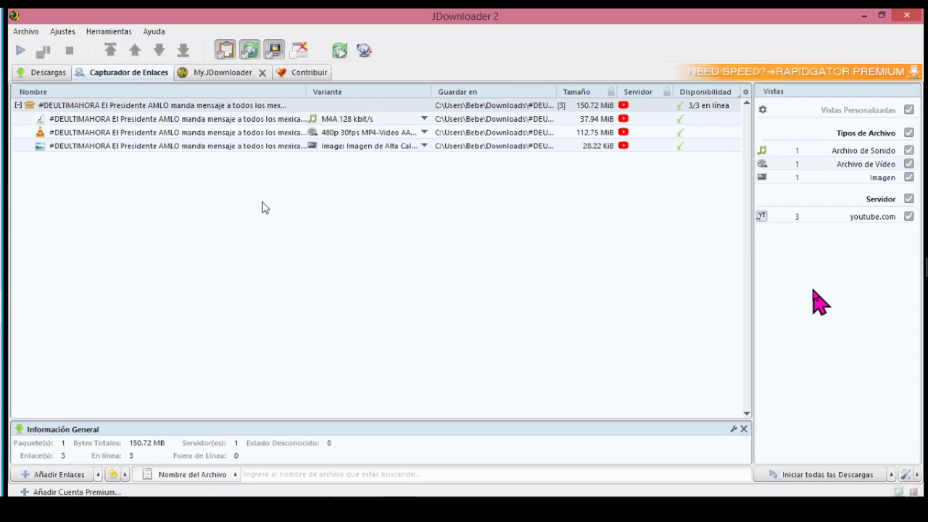
# Step: Add only the 480p MP4 video file to the downloads, start it, and accept the FFmpeg installation
pyautogui.click(198, 131)
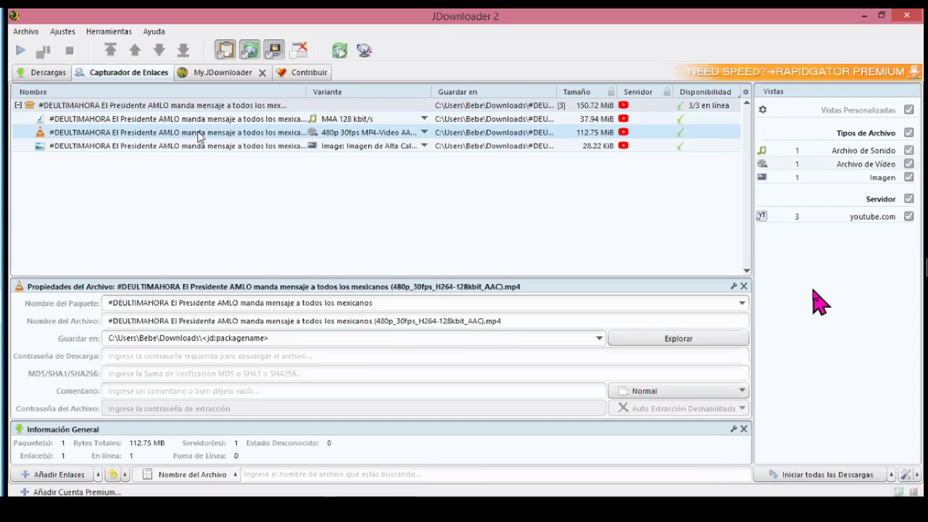
pyautogui.rightClick(198, 133)
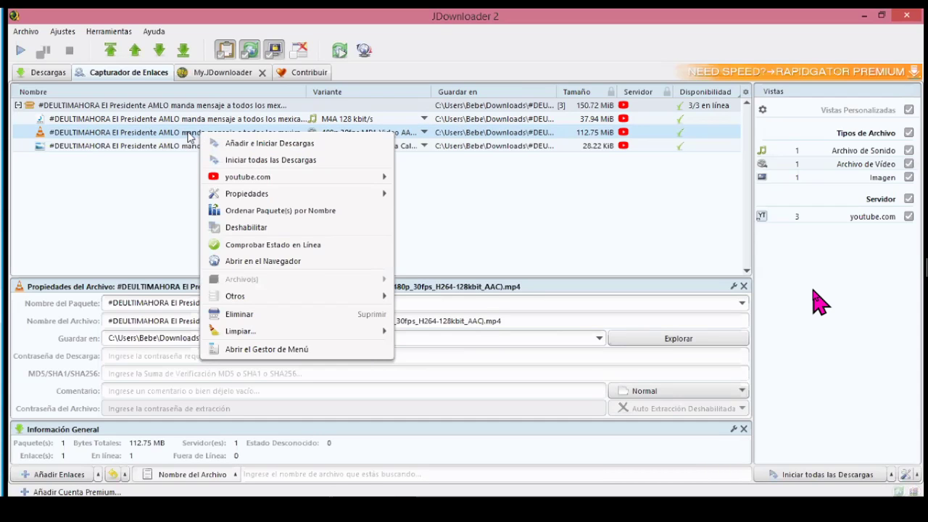
pyautogui.click(287, 145)
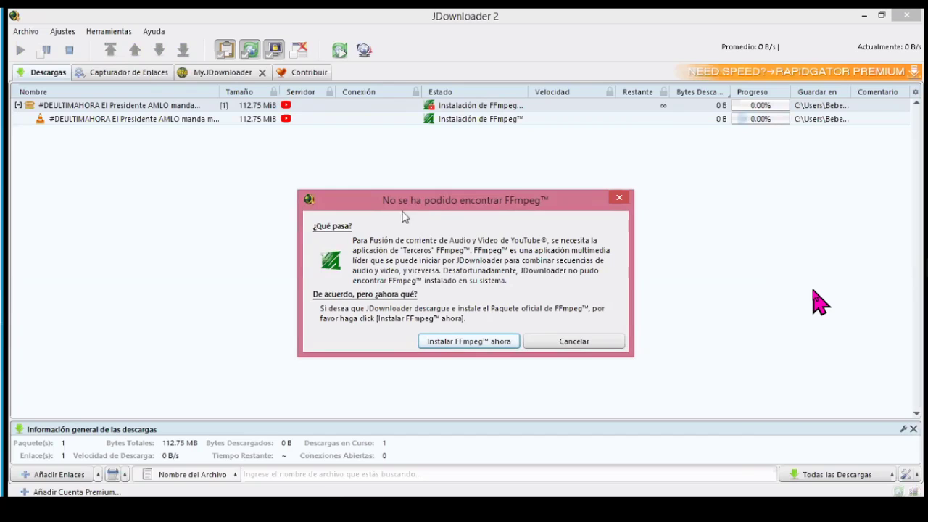
pyautogui.click(463, 346)
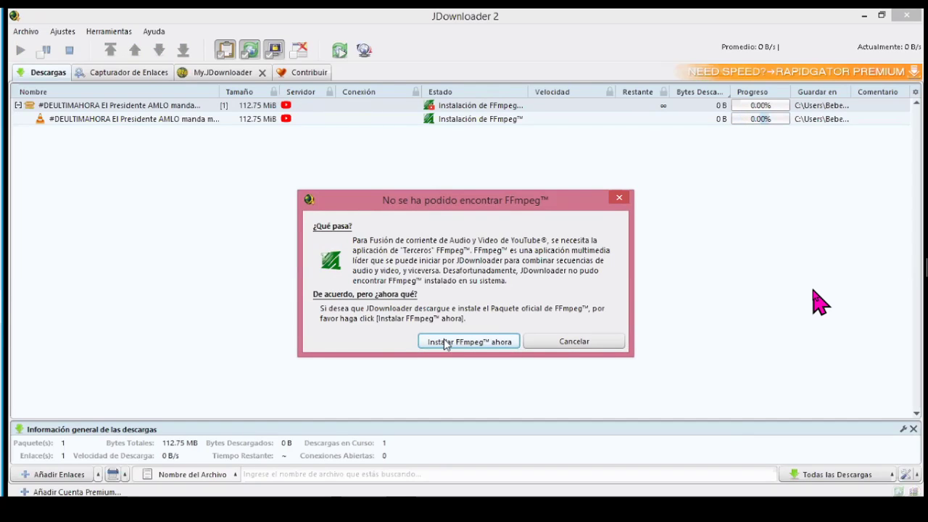
pyautogui.click(445, 344)
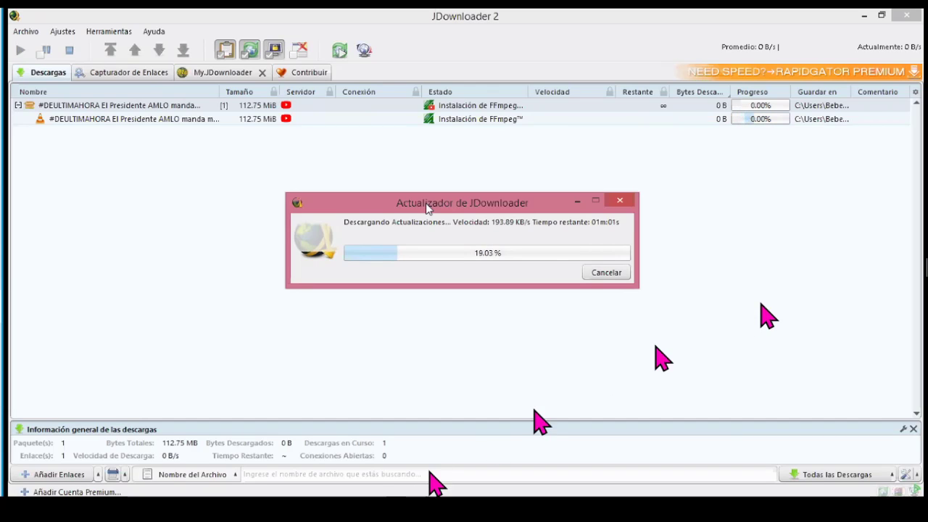
# Step: Switch to the YouTube video in Chrome and view the playback qualities it offers
pyautogui.moveTo(3, 464)
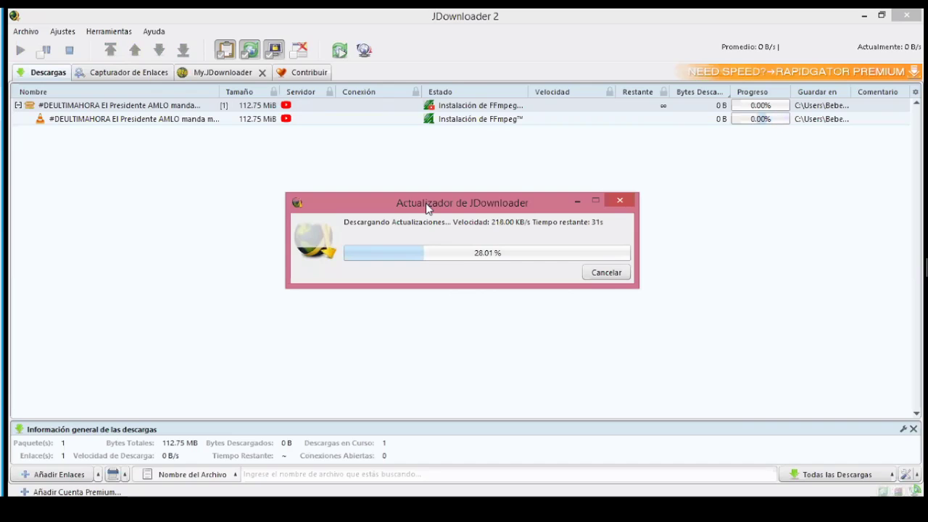
pyautogui.hotkey('alt', 'Tab')
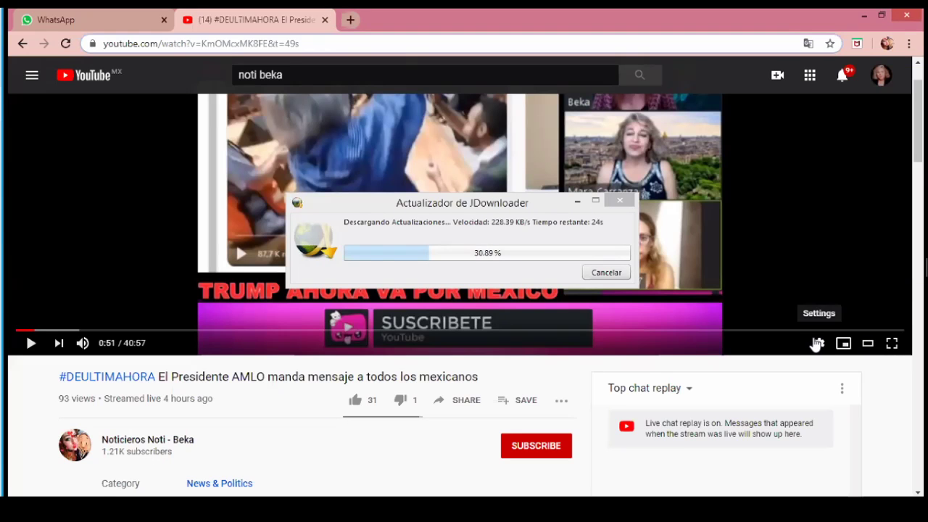
pyautogui.click(819, 343)
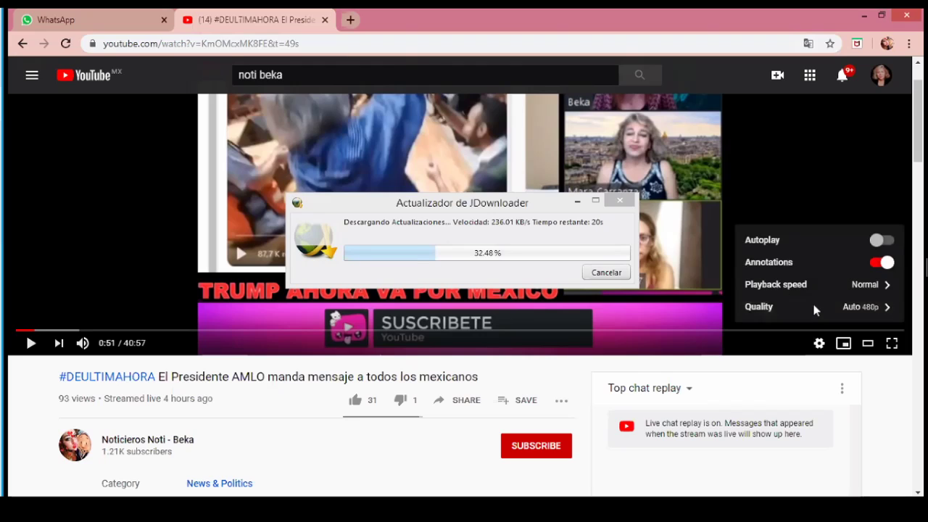
pyautogui.click(813, 307)
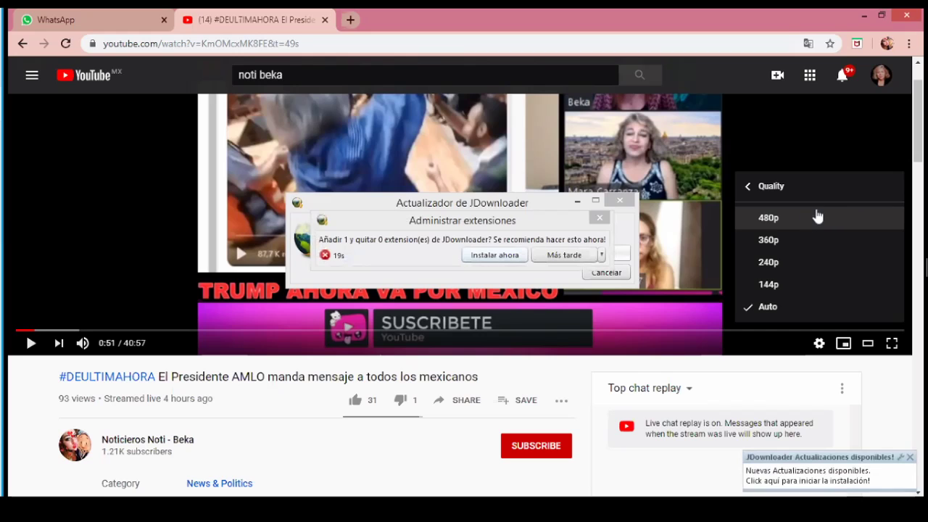
# Step: Return to JDownloader 2 and install the pending extension immediately
pyautogui.click(864, 18)
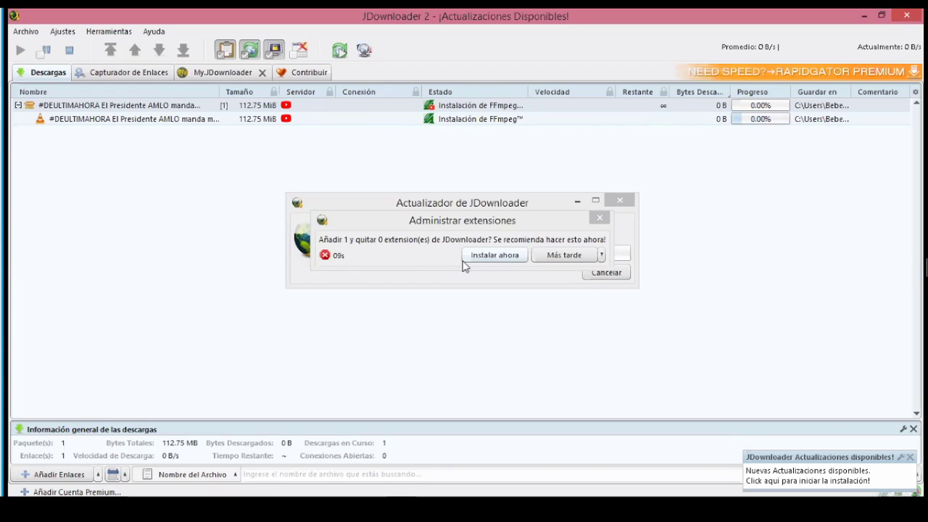
pyautogui.click(496, 257)
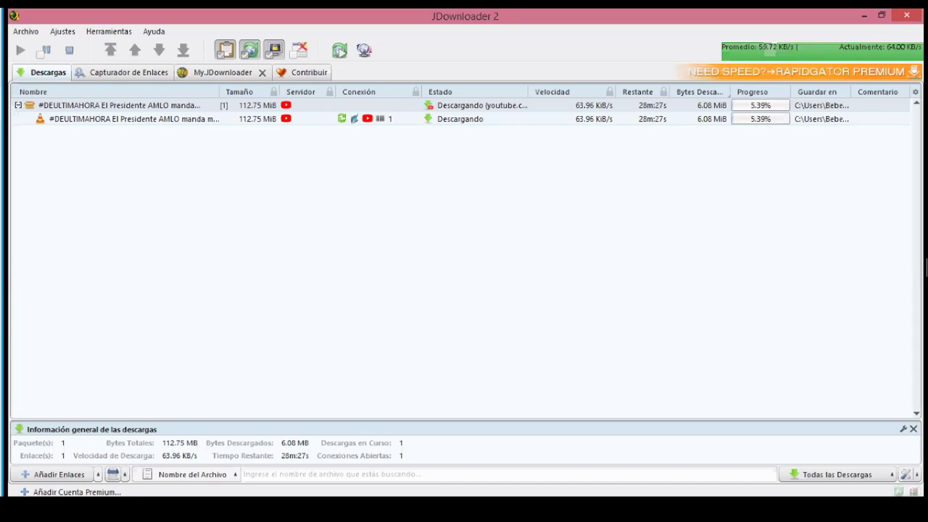
# Step: Close the YouTube video's browser tab and switch back to JDownloader 2
pyautogui.moveTo(104, 510)
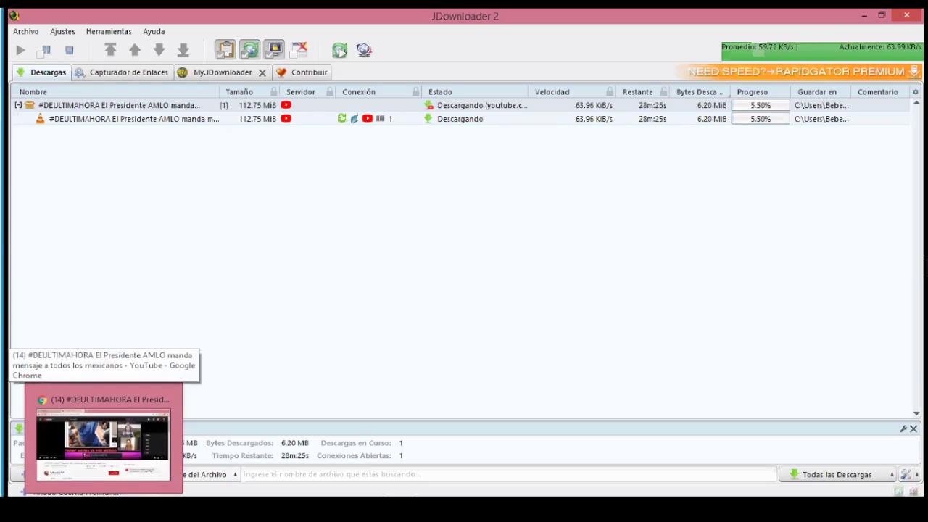
pyautogui.click(104, 438)
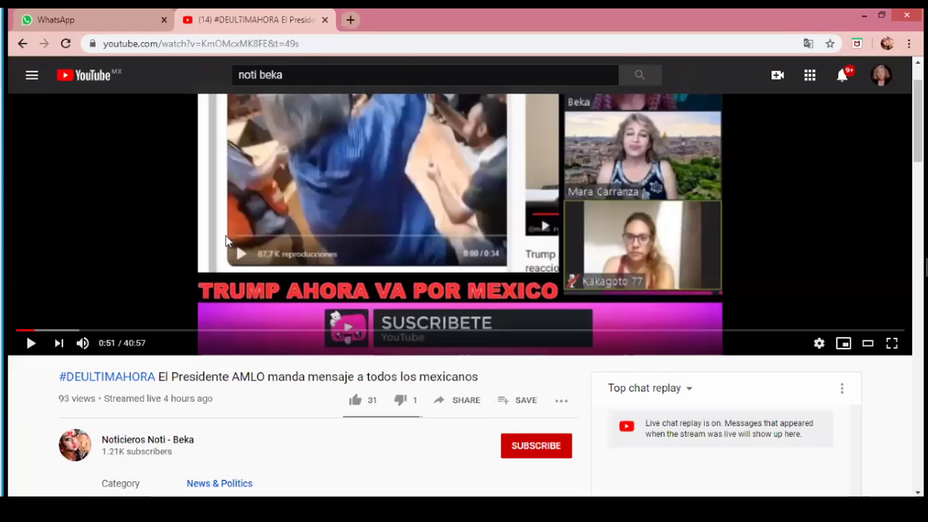
pyautogui.click(325, 20)
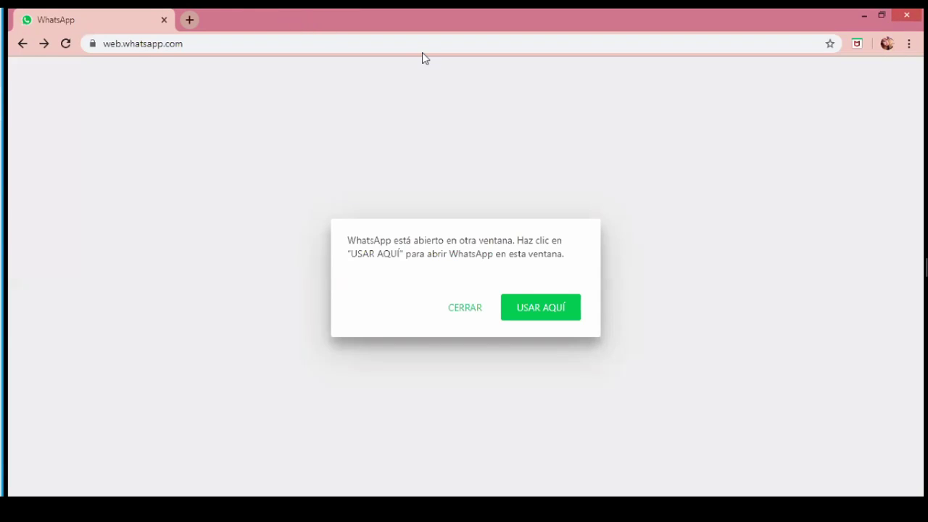
pyautogui.click(366, 496)
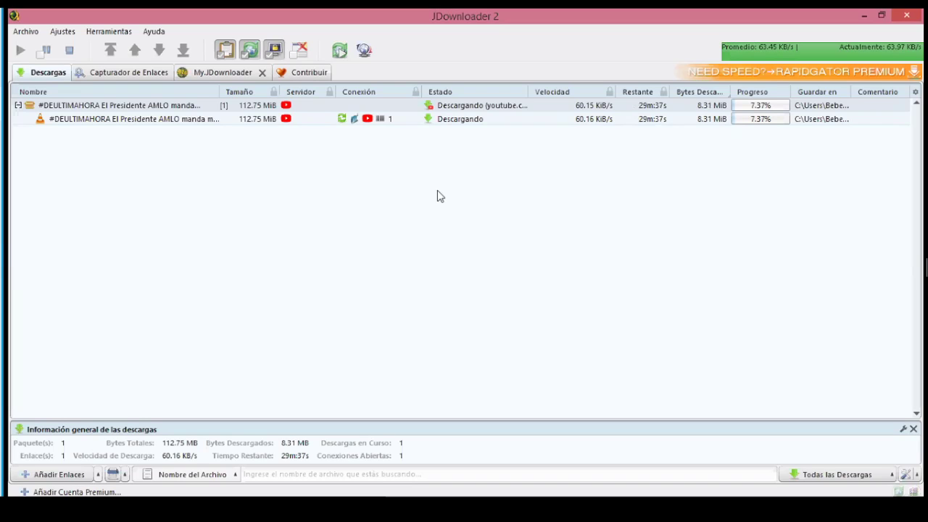
# Step: Check the video file's download progress in a reduced window, and maximize the window again
pyautogui.doubleClick(472, 25)
pyautogui.click(594, 129)
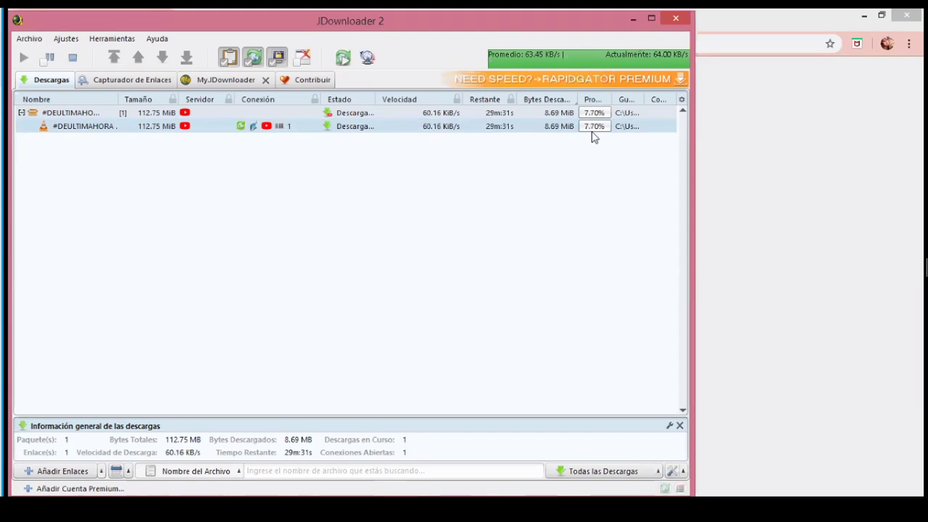
pyautogui.moveTo(593, 137)
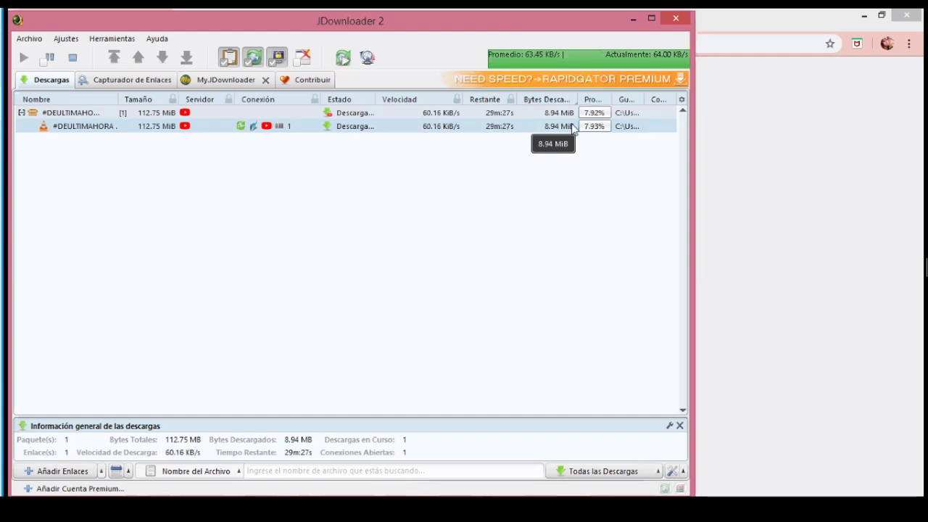
pyautogui.click(651, 20)
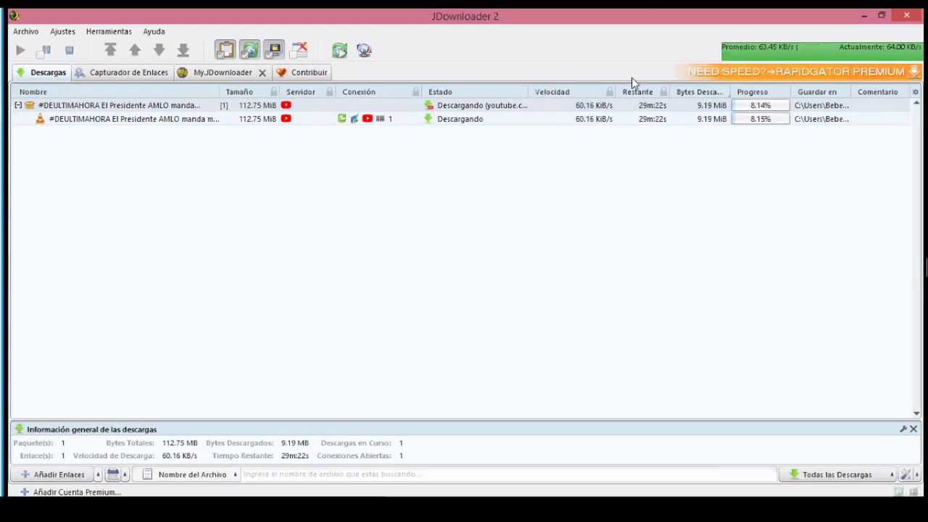